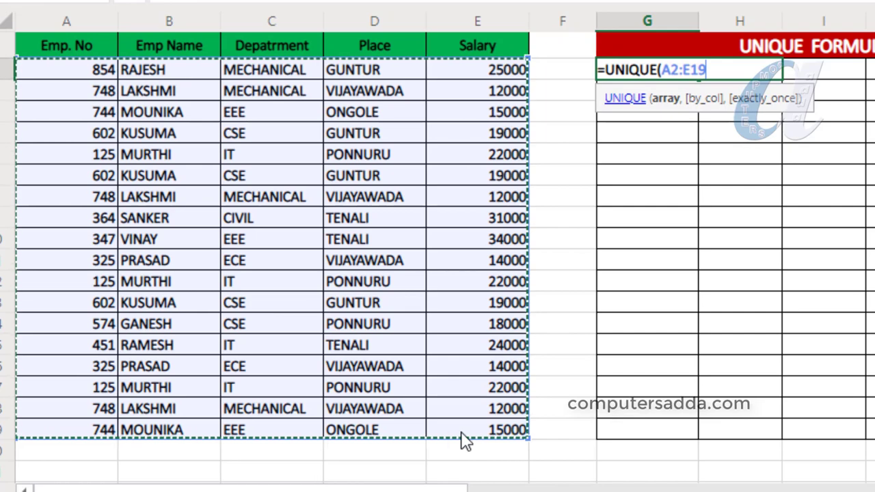
Step: Complete the UNIQUE formula in G2 over the employee range A2:E19
type(")")
key("Return")
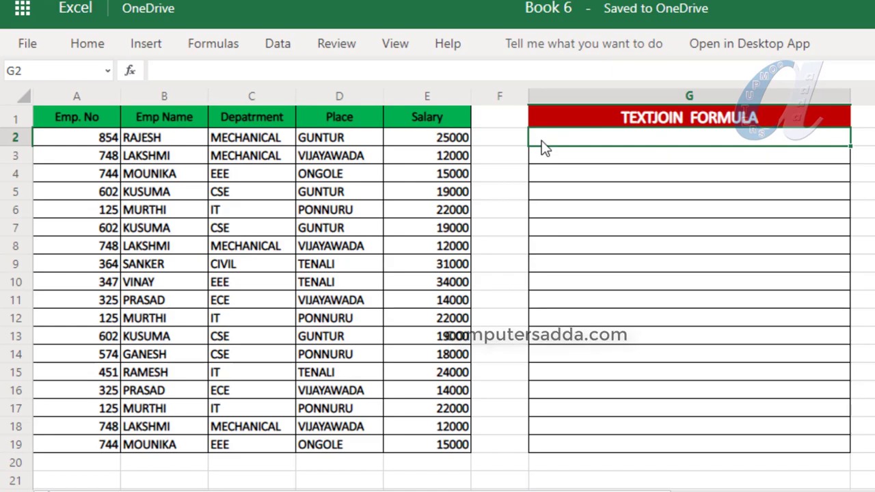
Step: Enter =TEXTJOIN(",",1,A2:E2) in G2 to join the first employee's row with commas
type("text")
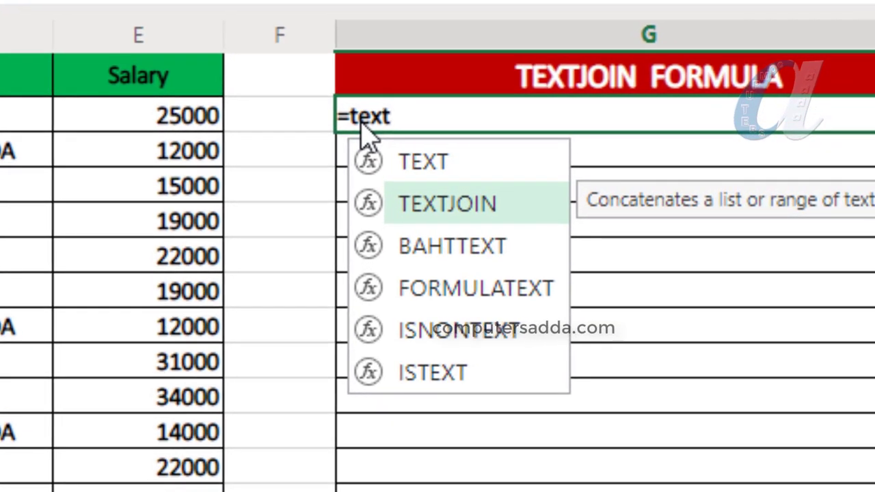
key("Tab")
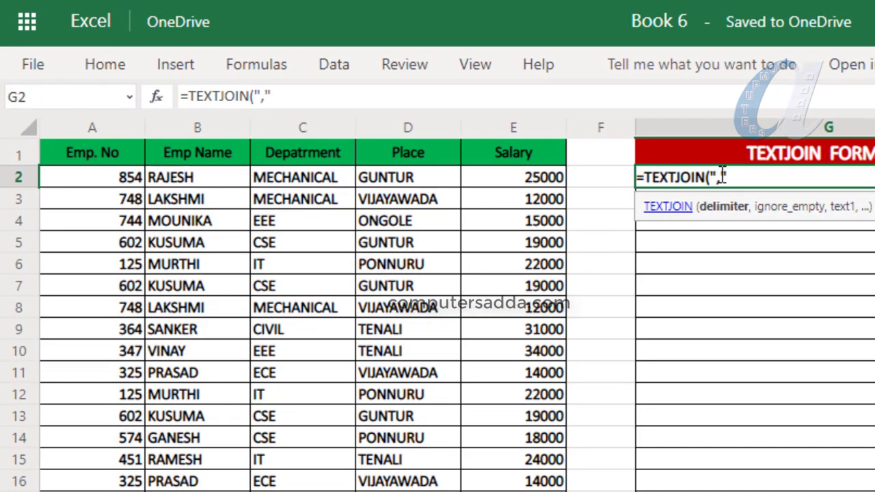
type(",")
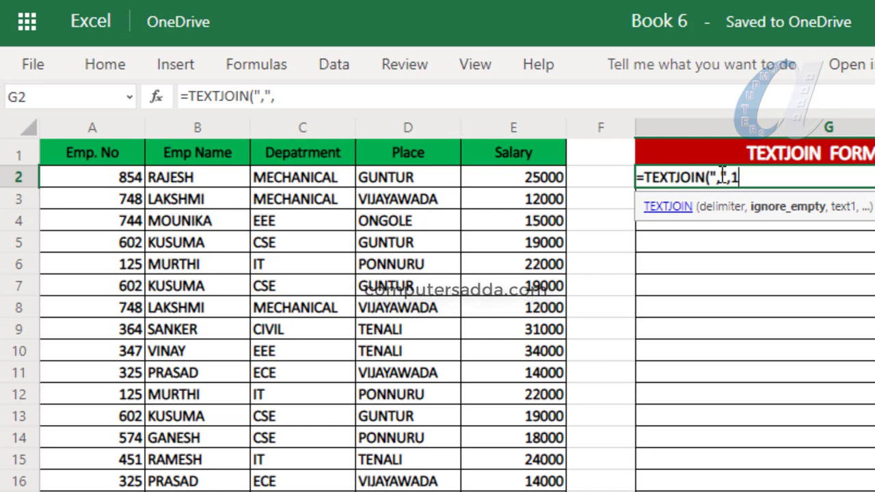
type("1,")
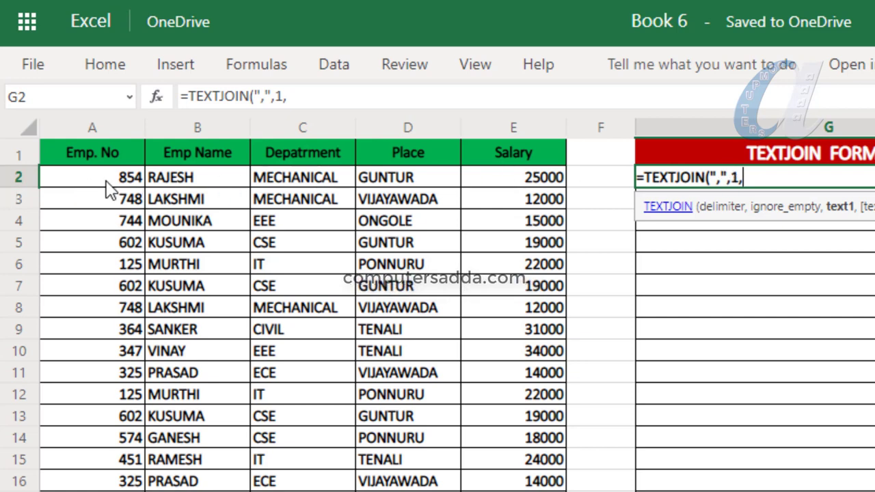
left_click_drag(60, 184, 521, 177)
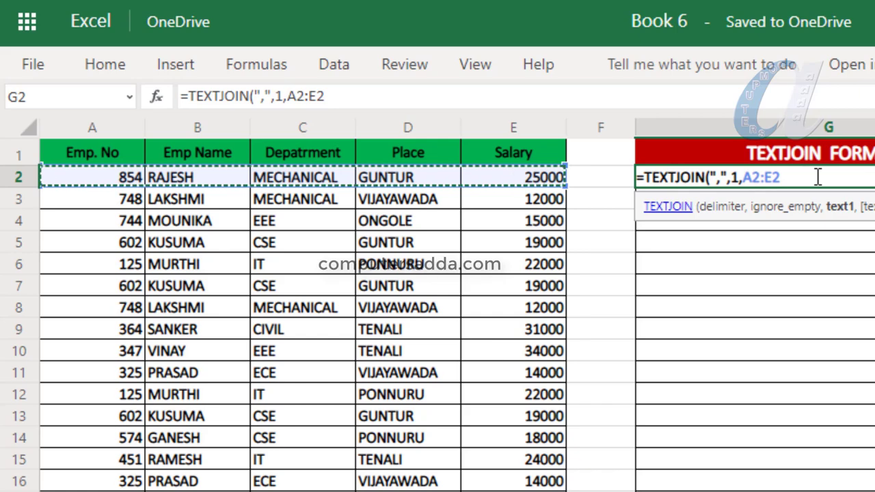
type(")")
key("Return")
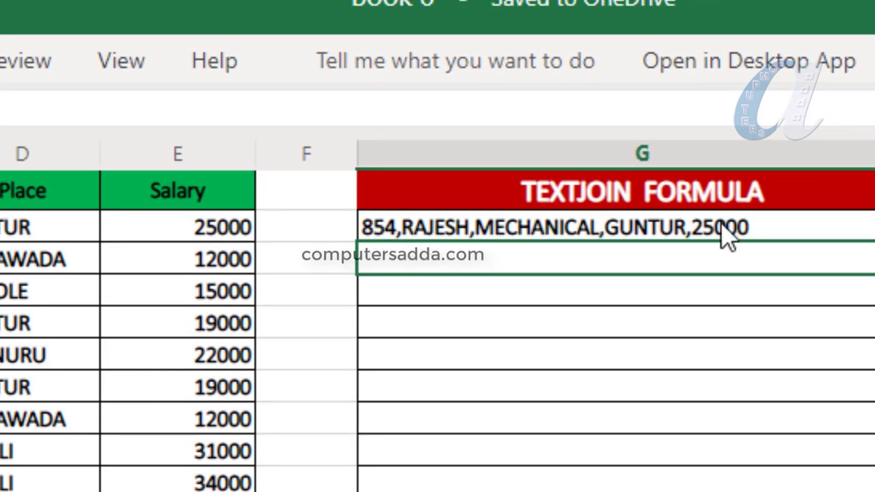
Step: Change the TEXTJOIN delimiter in G2 to a hyphen and fill the formula down to row 19
double_click(397, 233)
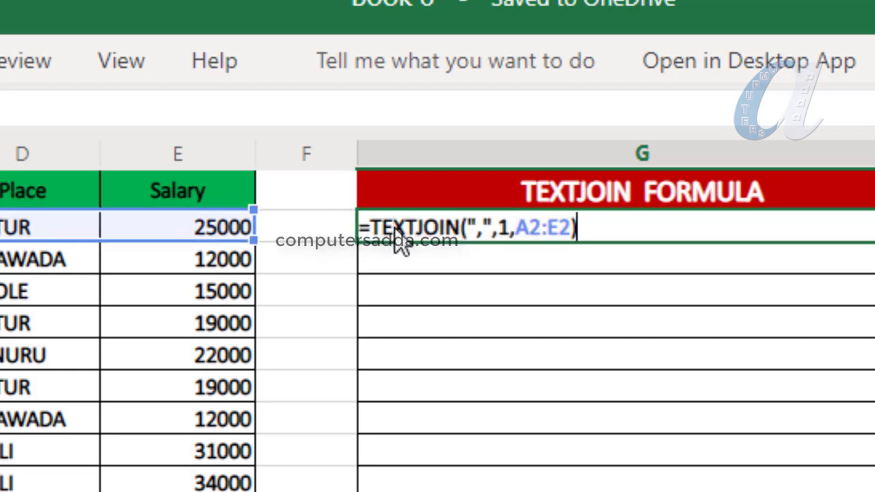
double_click(482, 230)
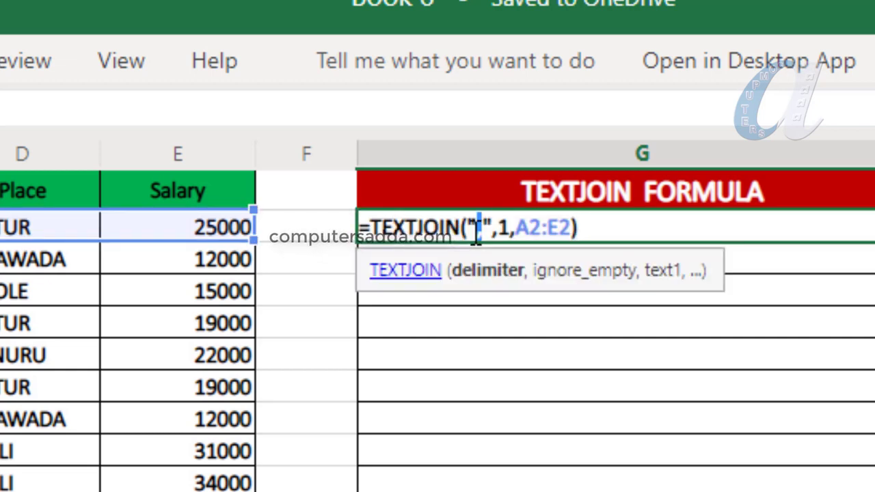
type("-")
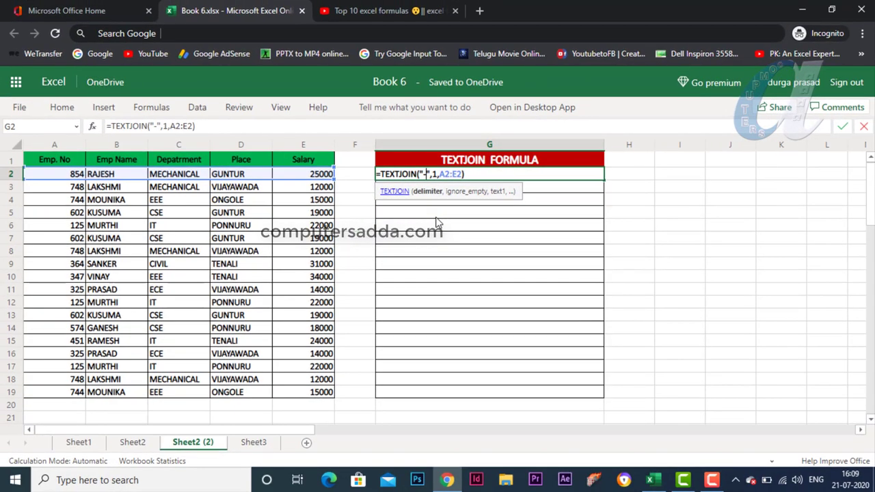
key("Return")
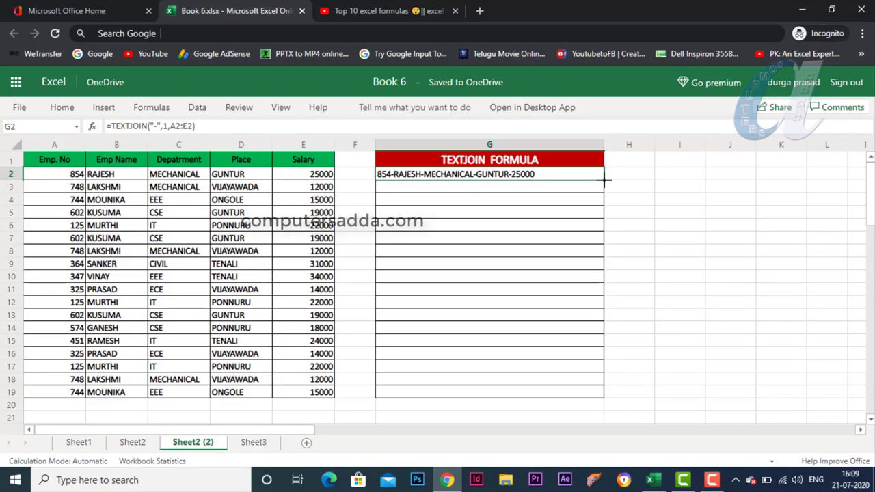
left_click_drag(605, 179, 588, 391)
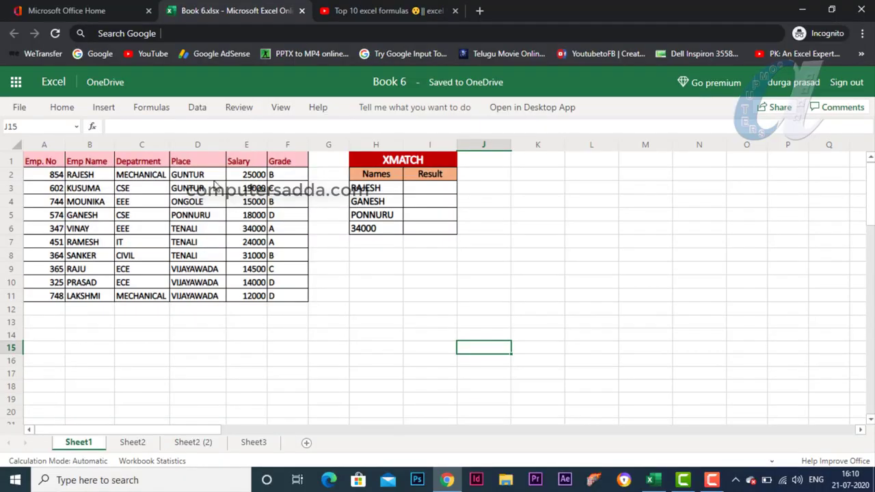
left_click_drag(370, 194, 370, 215)
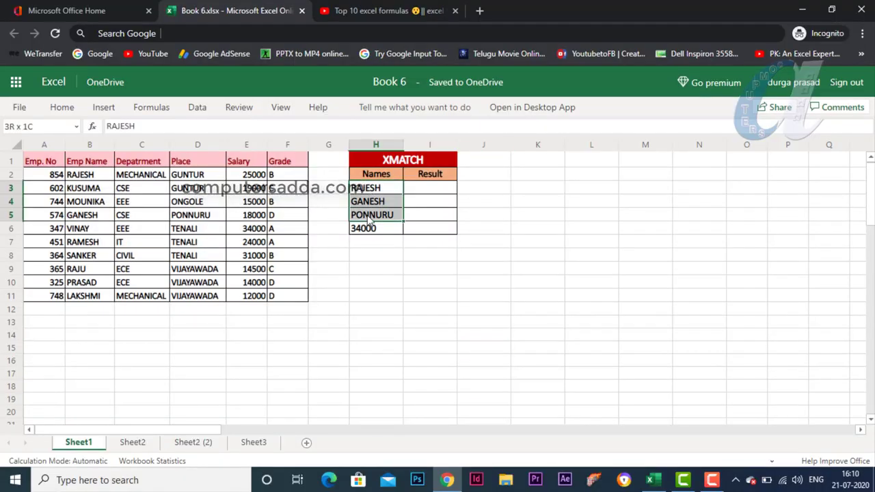
left_click(366, 233)
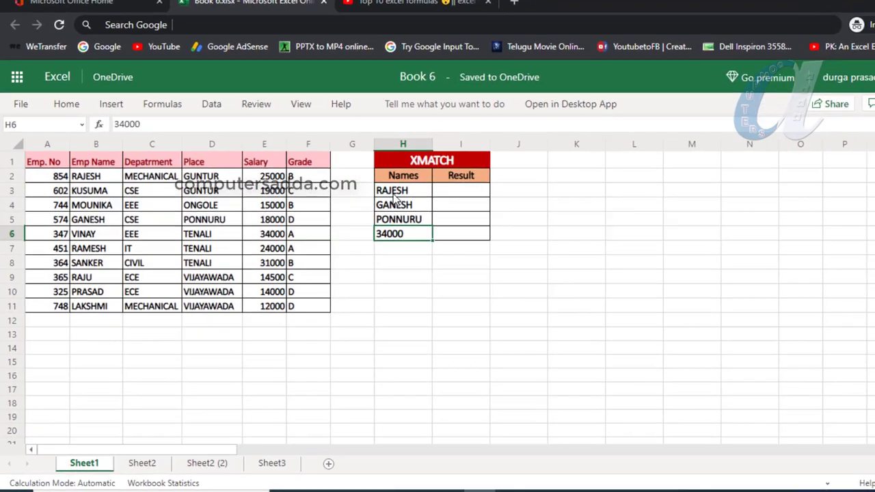
left_click_drag(369, 190, 372, 227)
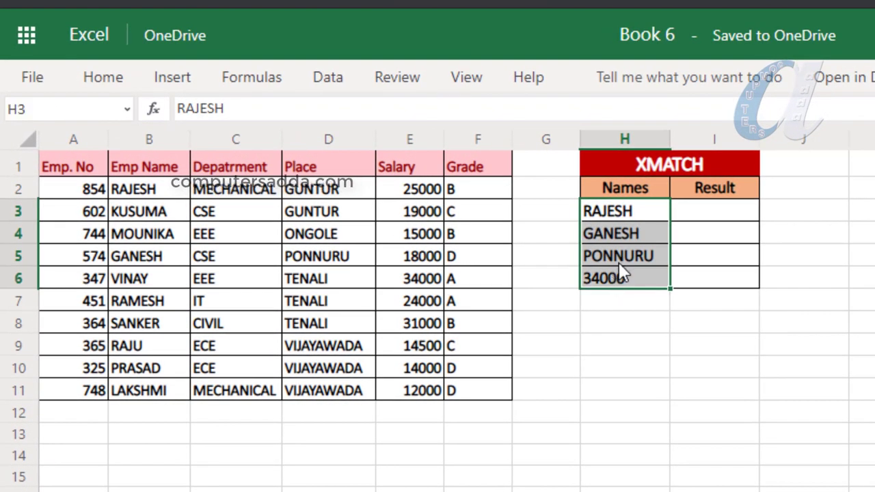
Step: Enter =XMATCH(H3,B:B,0) in I3 to find the first lookup name's position in the Emp Name column
left_click(694, 216)
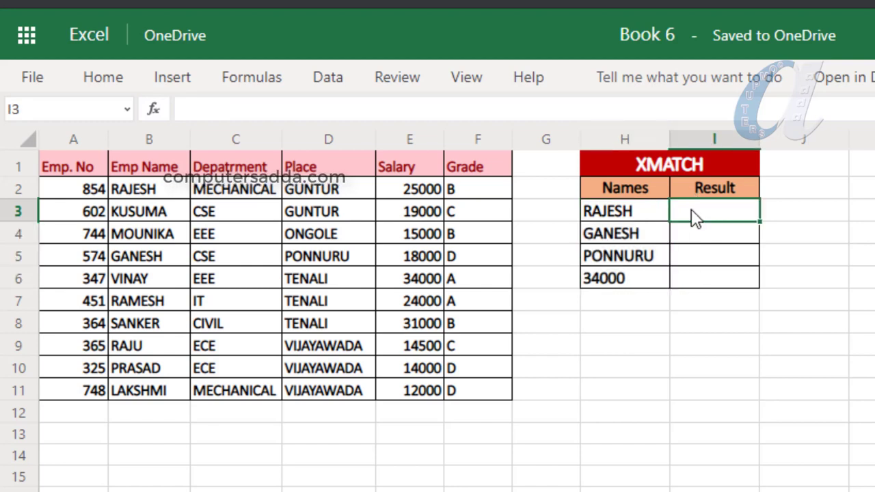
type("=xm")
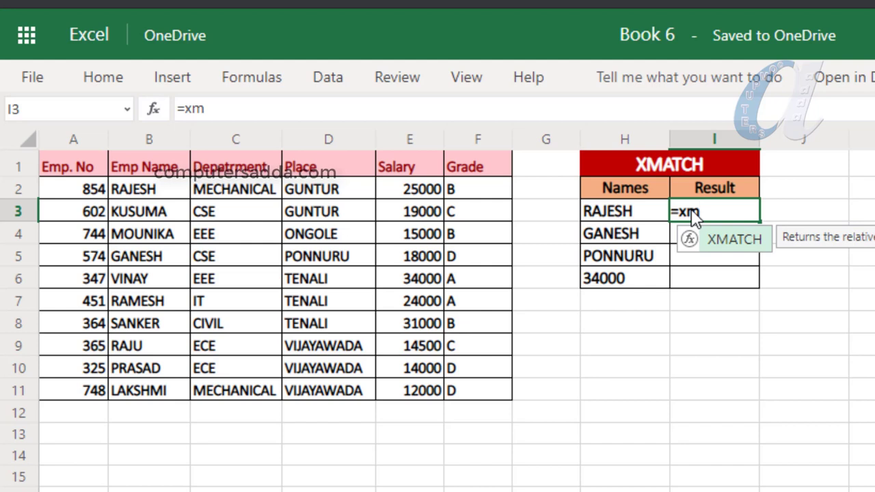
key("Tab")
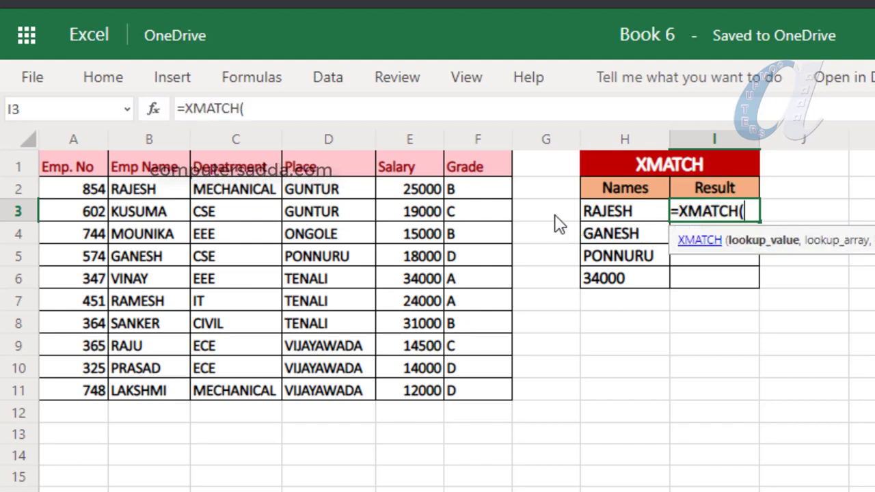
left_click(611, 212)
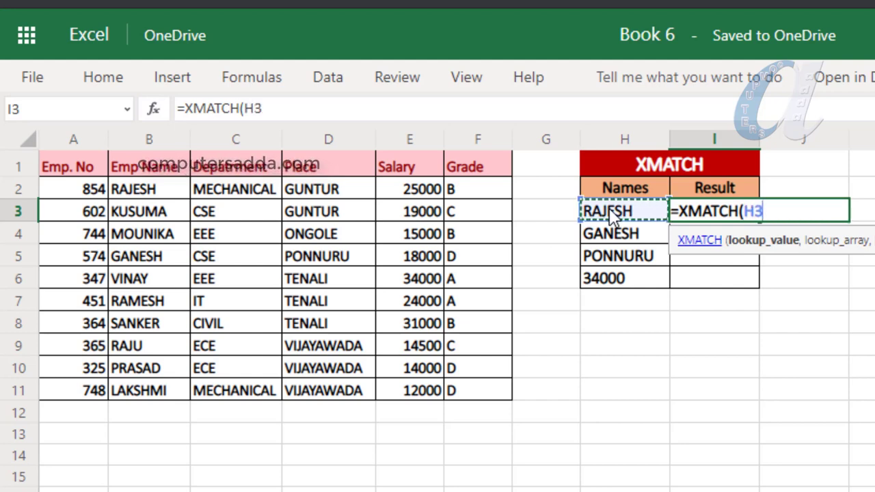
type(",")
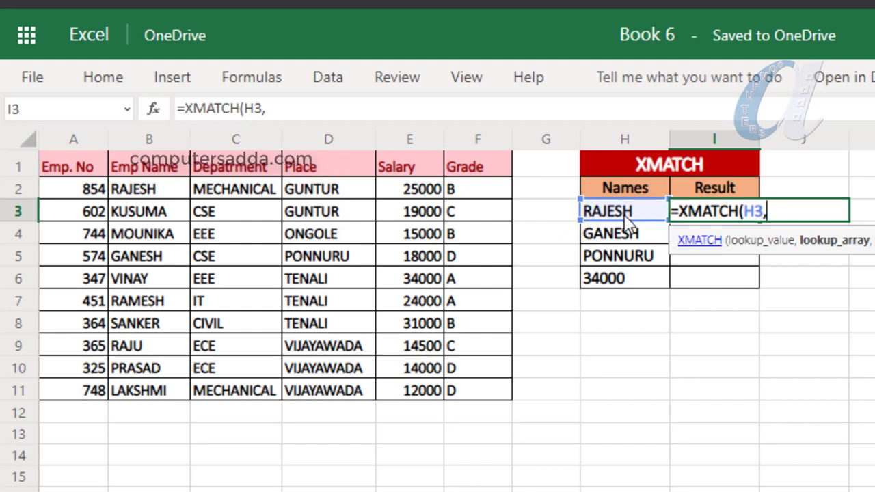
left_click(153, 140)
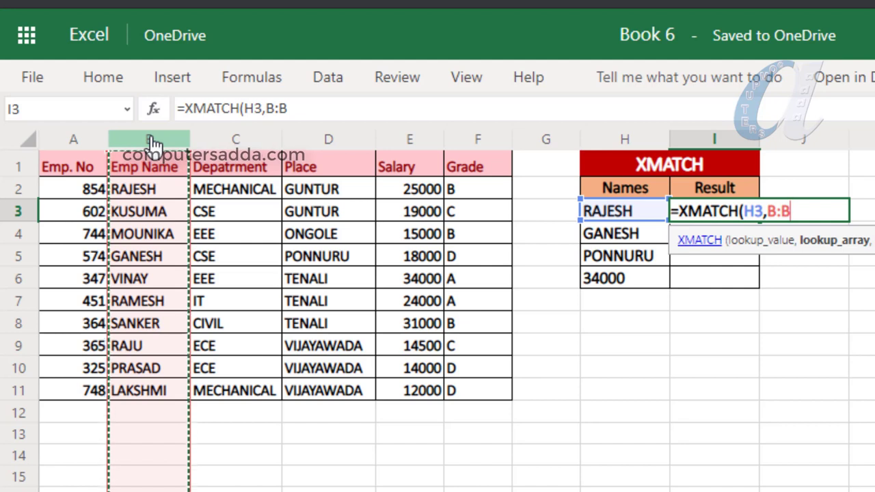
type(",")
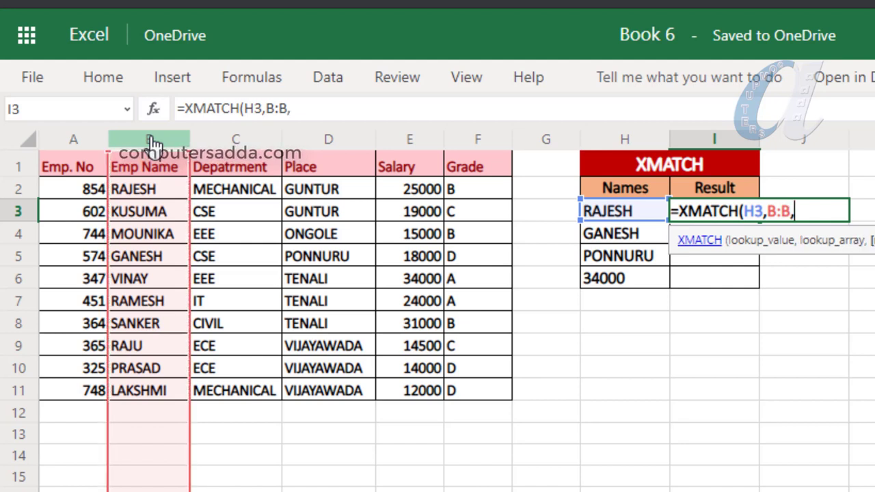
type("0)")
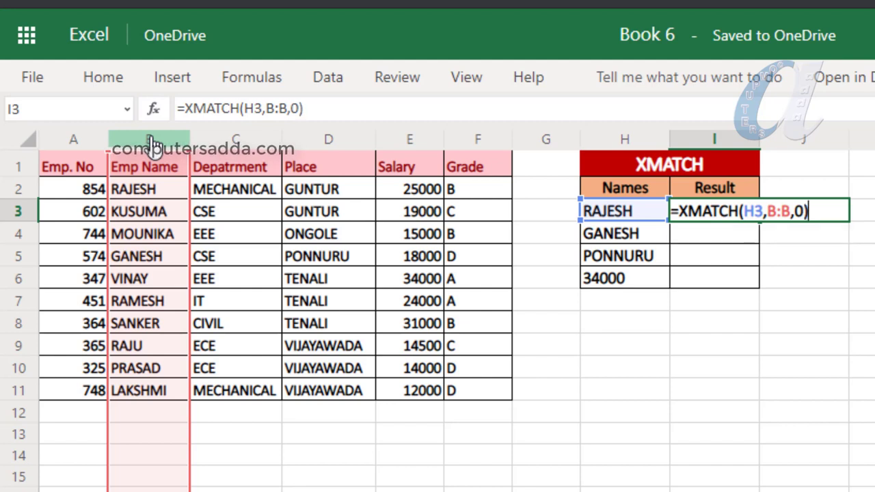
key("Return")
Step: Fill the XMATCH formula from I3 down through I6
left_click(744, 217)
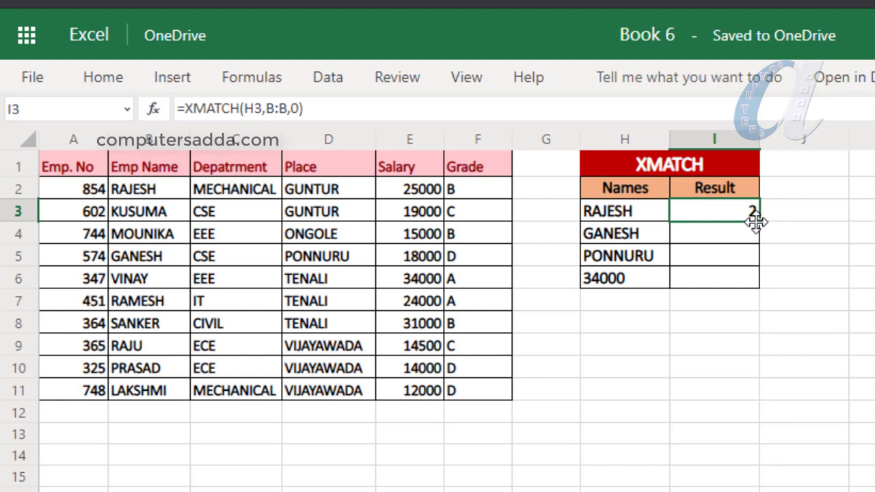
left_click_drag(757, 216, 759, 263)
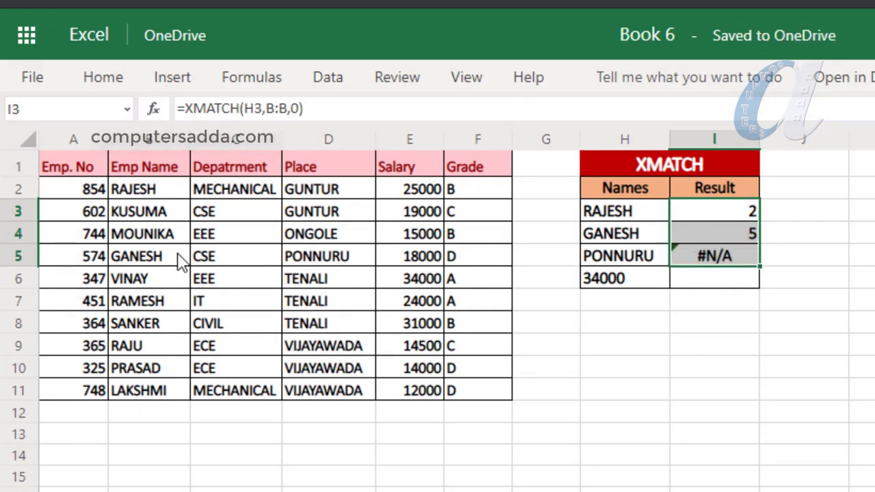
left_click(753, 240)
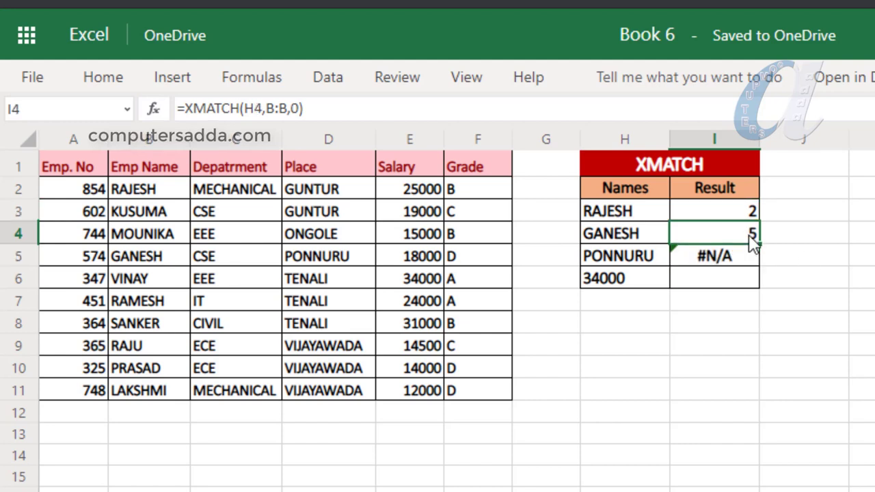
left_click(704, 264)
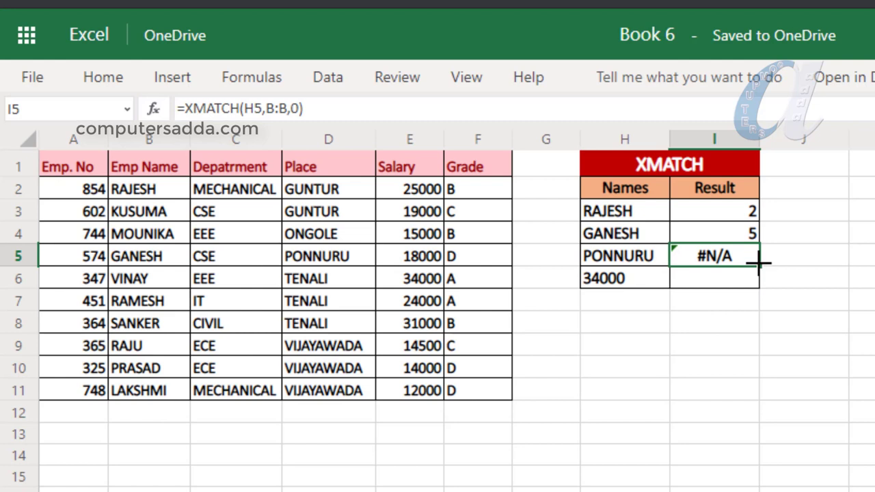
left_click_drag(759, 263, 754, 280)
mouse_move(701, 289)
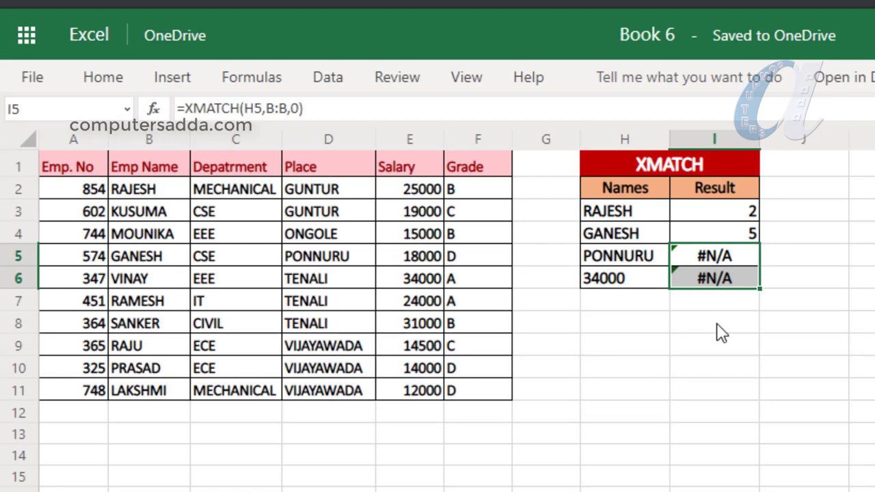
left_click(722, 333)
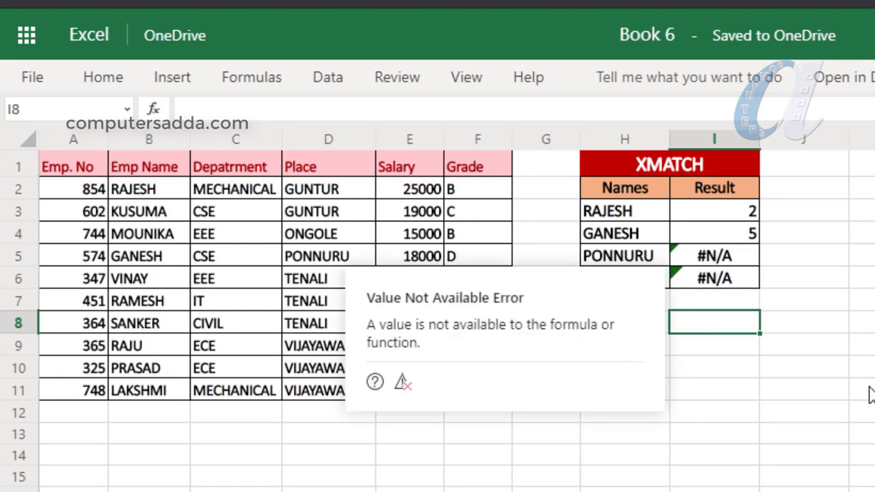
left_click(860, 299)
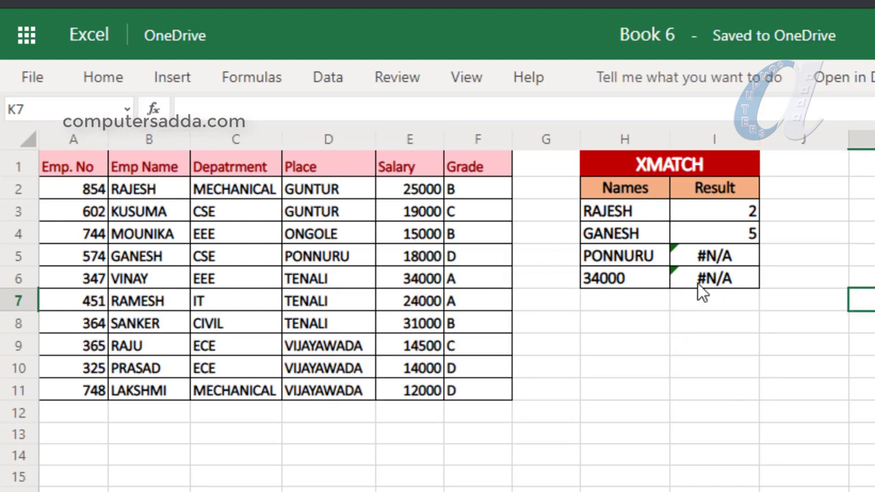
Step: Change the lookup array of the XMATCH formula in I5 from column B to the whole of row 5
left_click(639, 266)
left_click(723, 258)
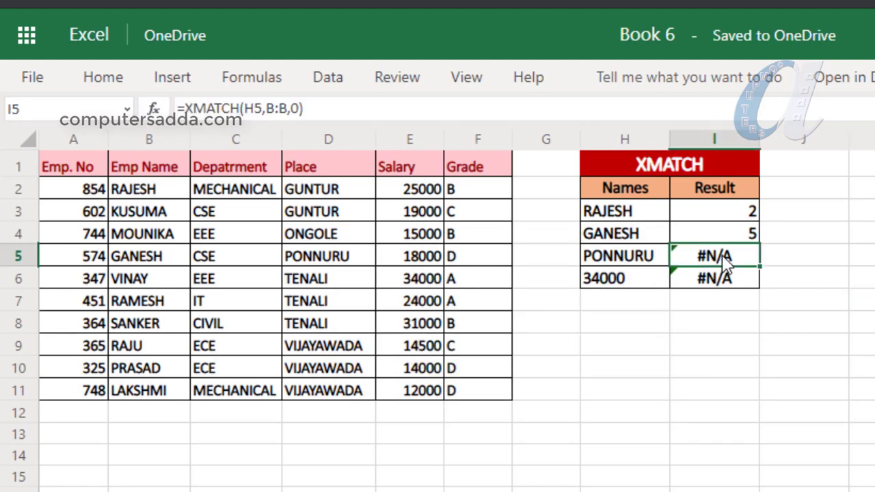
double_click(723, 258)
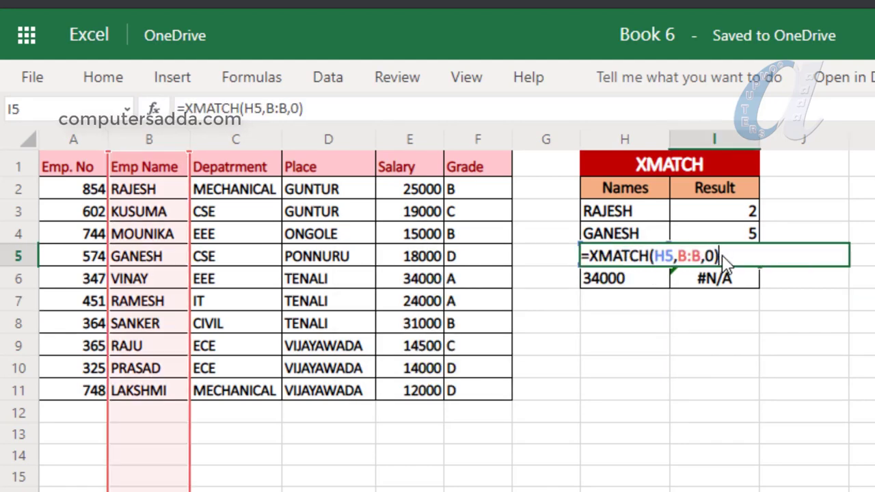
left_click(679, 256)
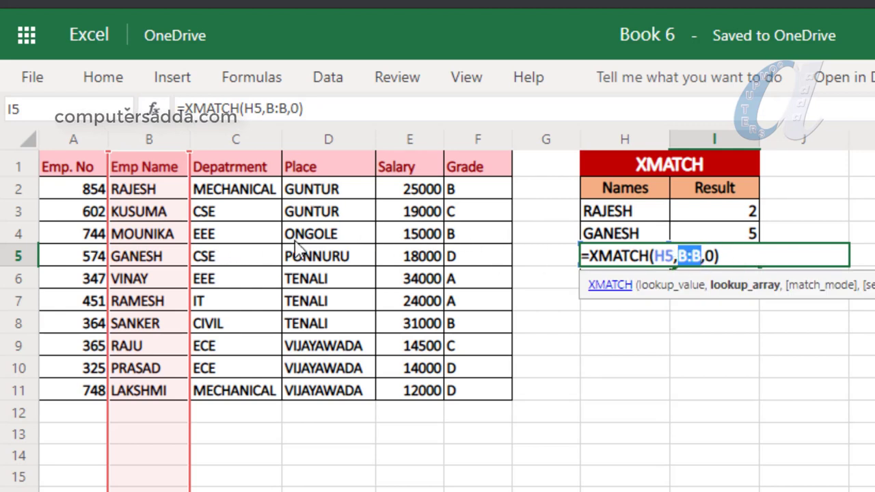
left_click(22, 260)
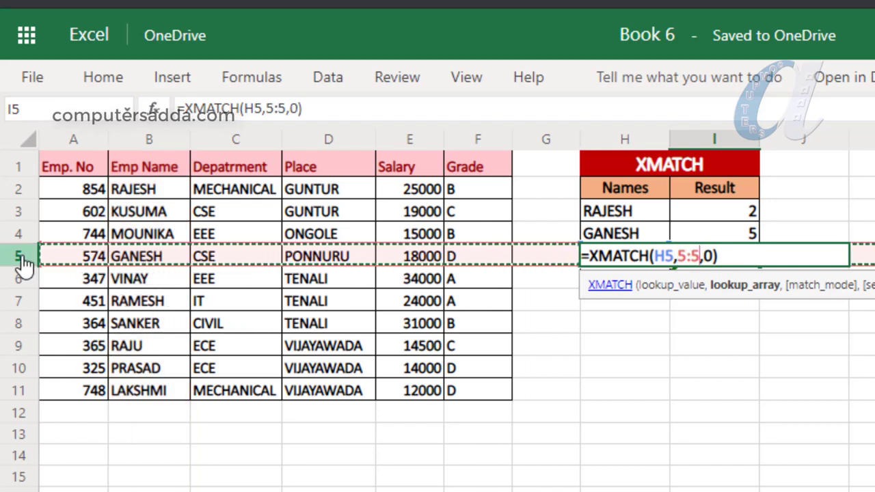
key("Return")
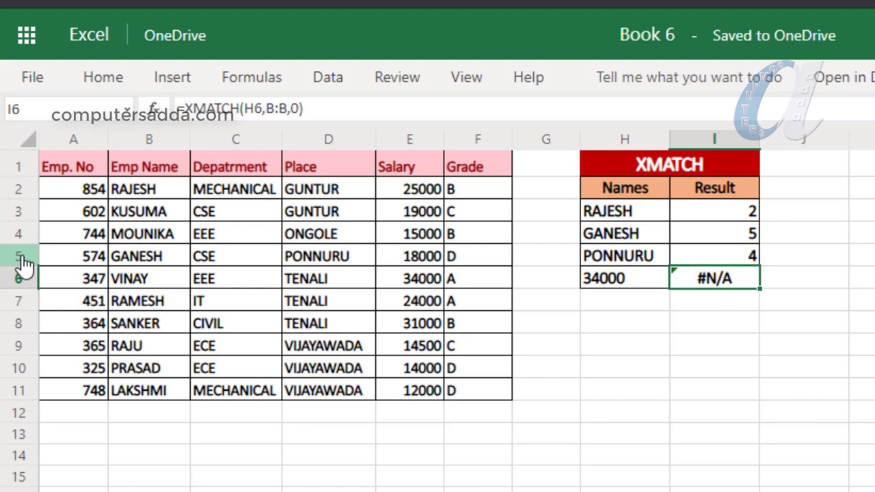